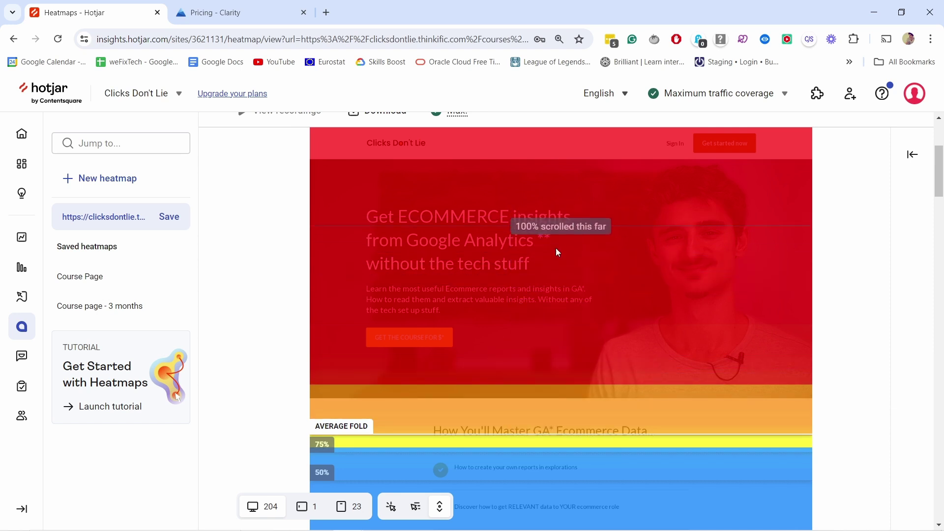
Scroll down through the course page heatmap.
scroll(528, 300, "down", 3)
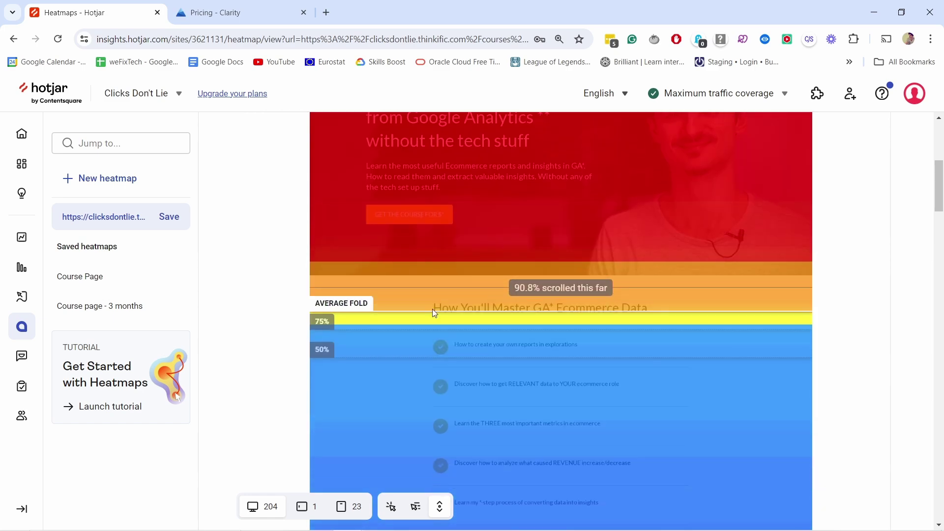
scroll(428, 375, "down", 6)
scroll(456, 350, "down", 15)
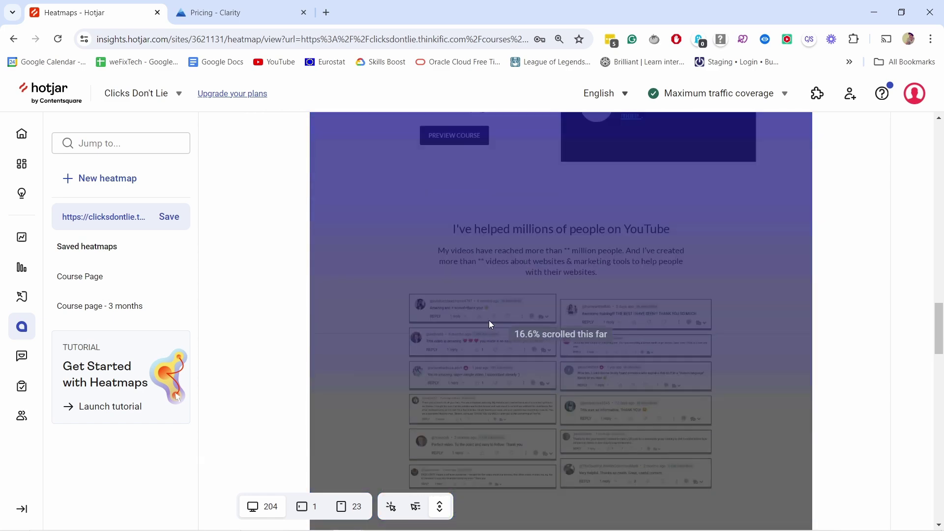
scroll(492, 325, "down", 15)
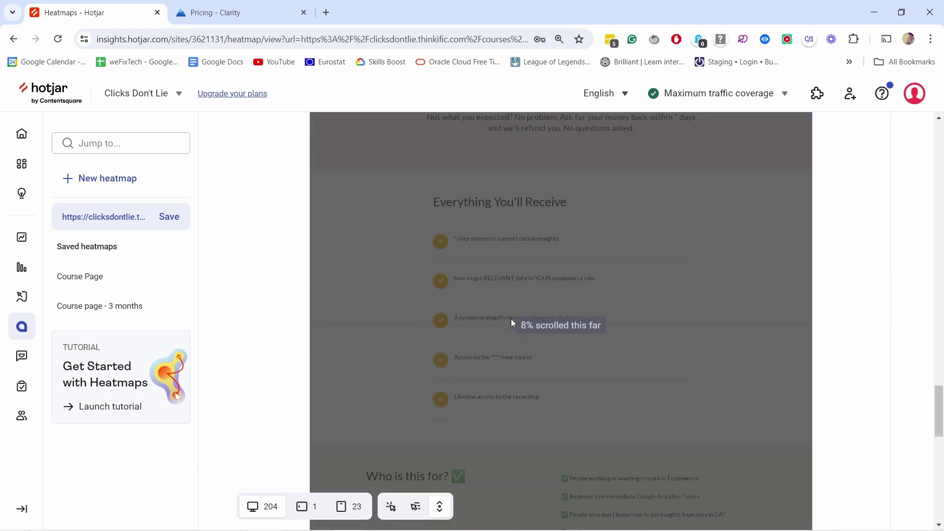
left_click_drag(940, 412, 941, 162)
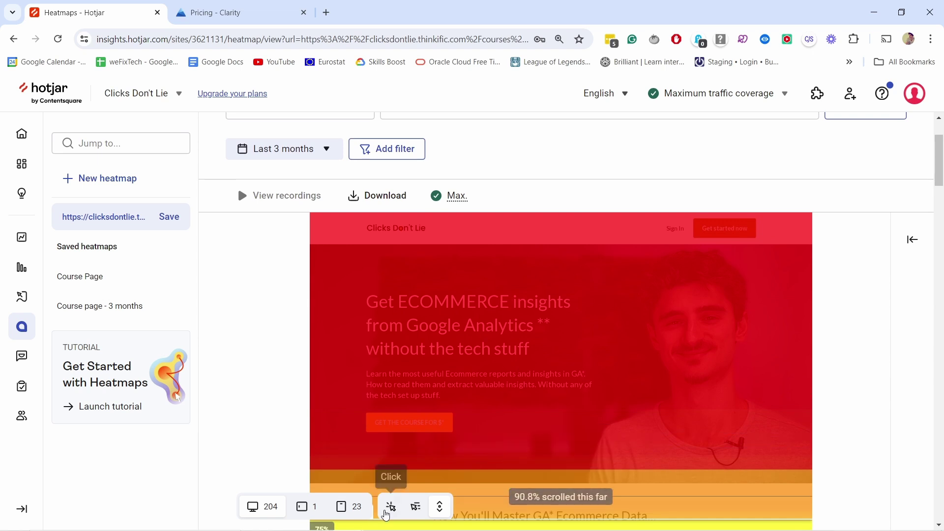
Inspect the course page's click hotspots, then bring up the Microsoft Clarity pricing page for comparison.
left_click(391, 509)
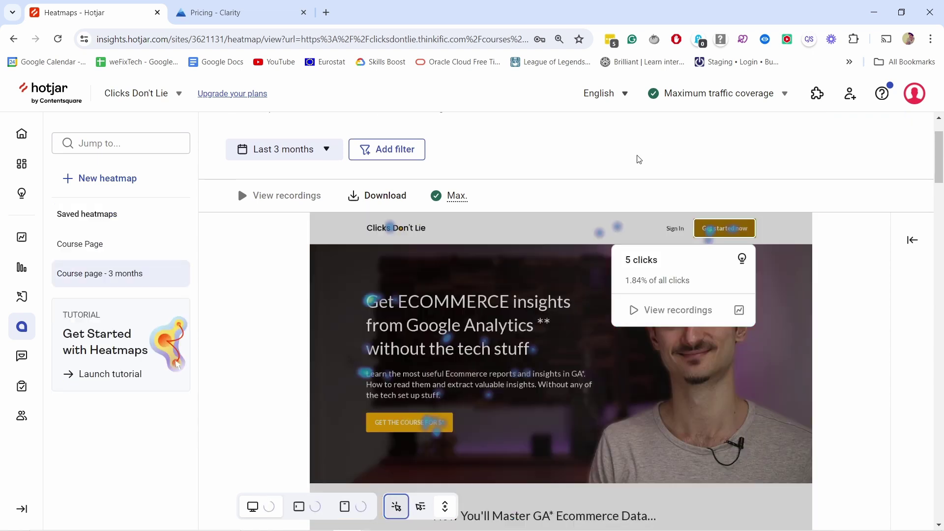
mouse_move(407, 232)
mouse_move(415, 412)
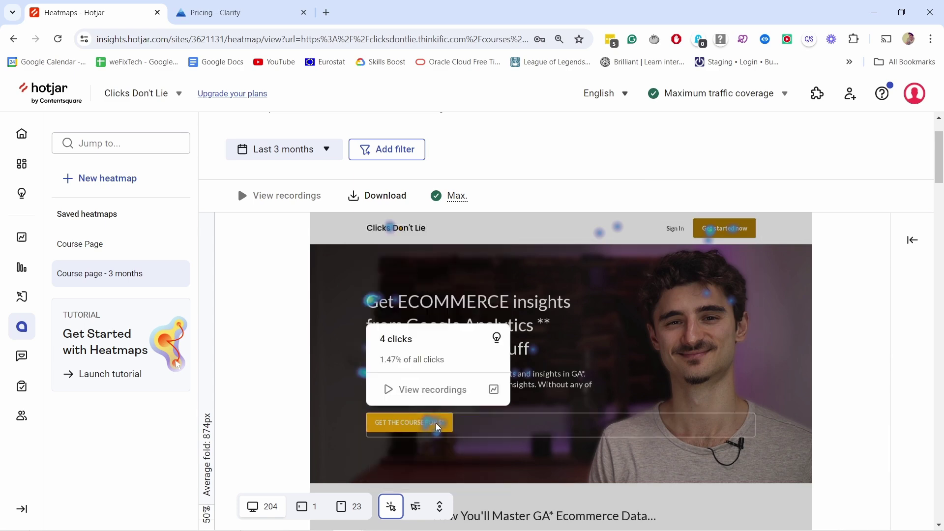
mouse_move(570, 305)
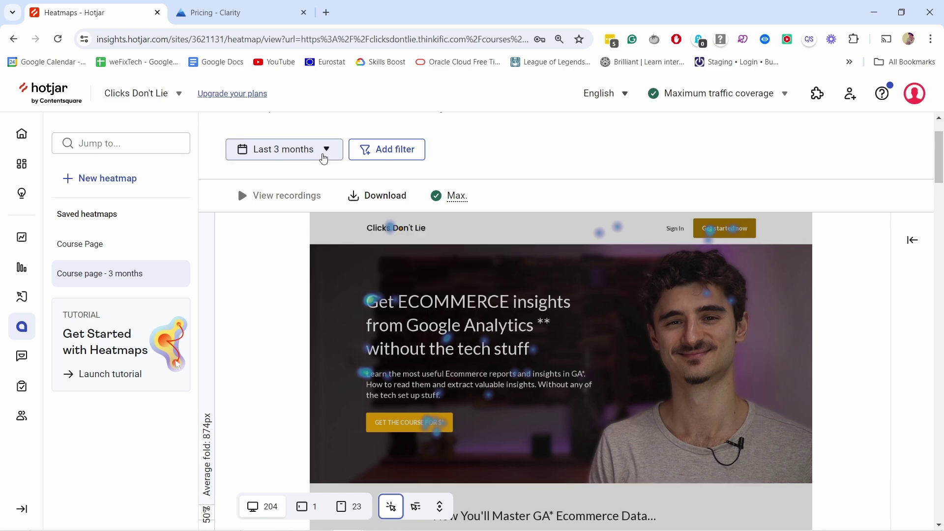
left_click(221, 12)
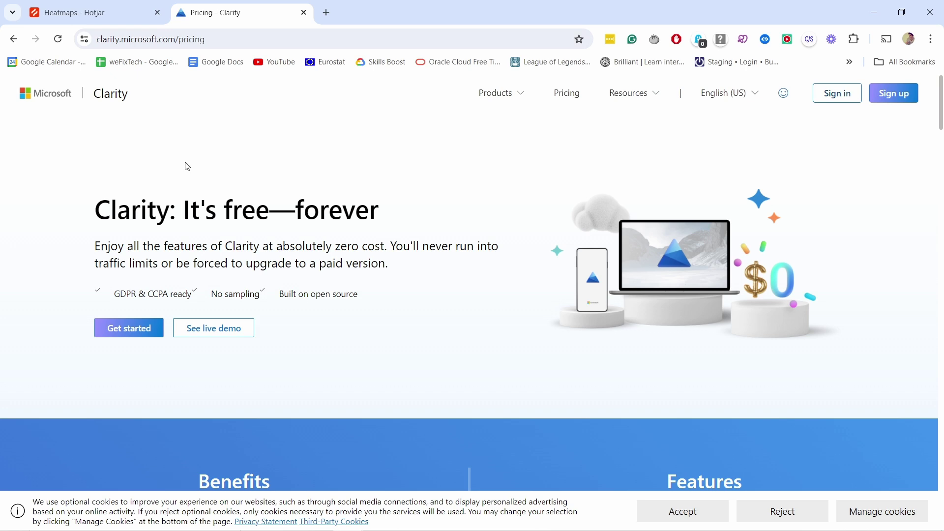
Back in Hotjar, view clicks from the 23 mobile sessions, then from the 204 desktop sessions.
key("ctrl+shift+Tab")
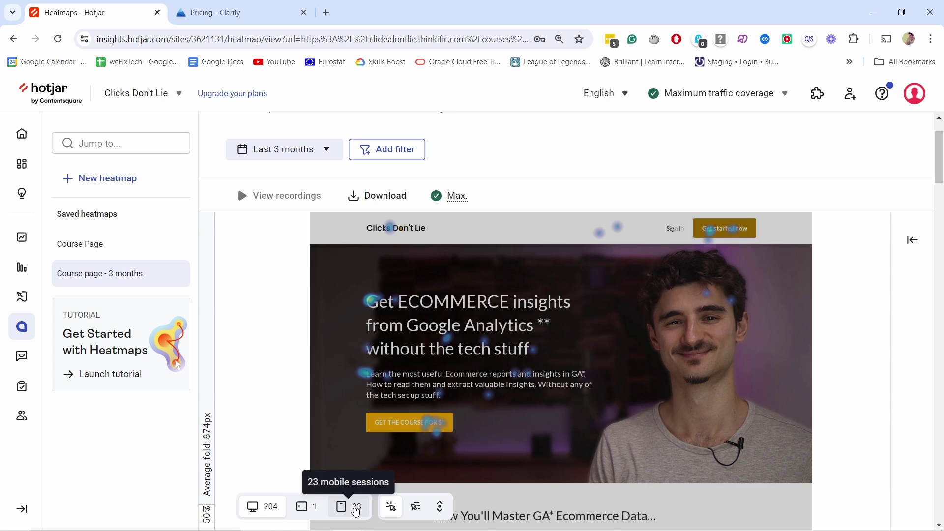
left_click(355, 511)
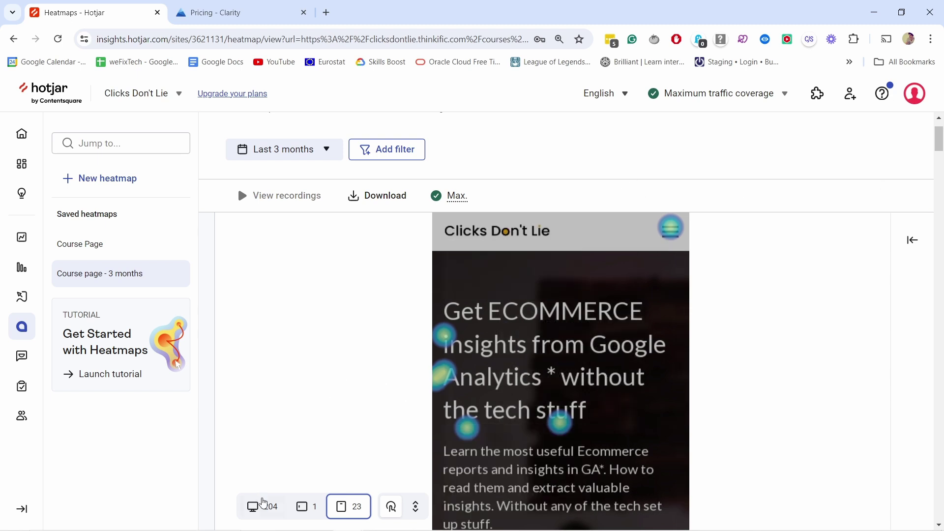
left_click(254, 506)
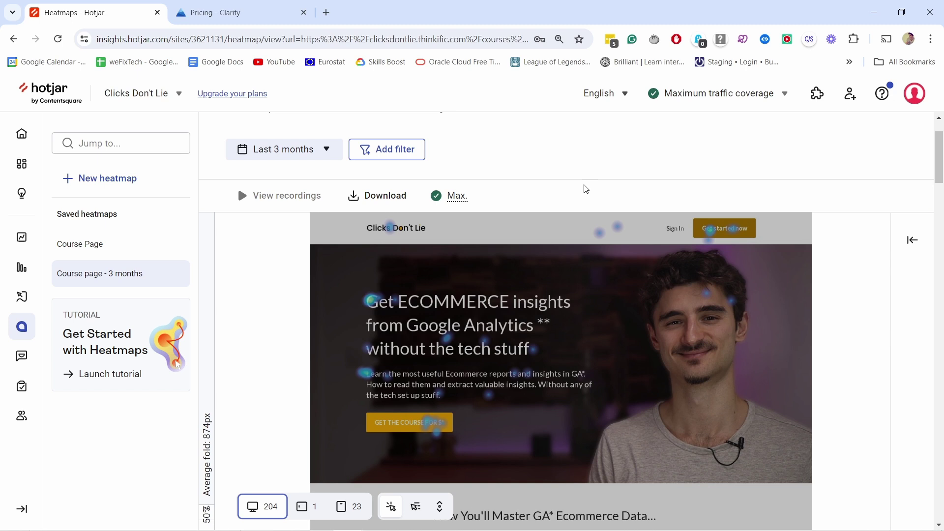
left_click_drag(941, 162, 939, 293)
mouse_move(399, 319)
mouse_move(592, 257)
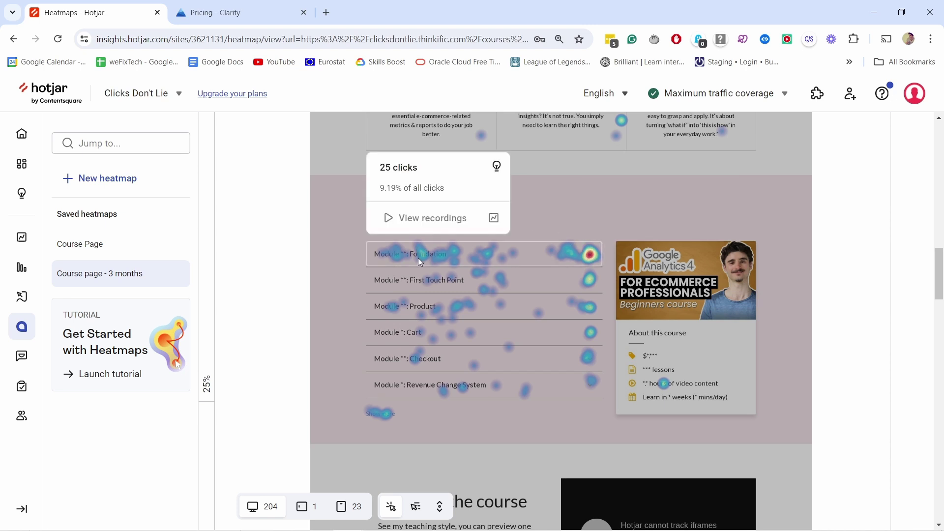
mouse_move(421, 258)
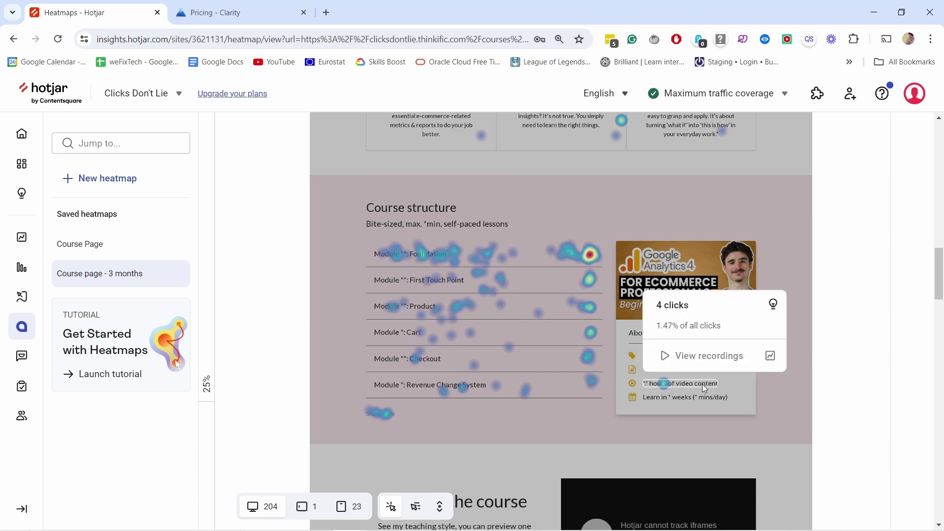
left_click_drag(940, 285, 910, 284)
scroll(910, 284, "down", 1)
mouse_move(536, 304)
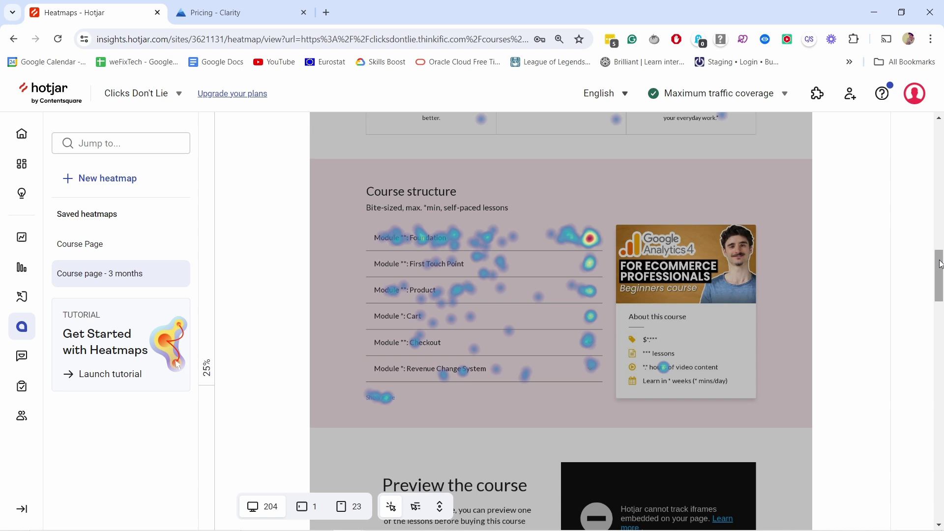
left_click_drag(939, 266, 941, 268)
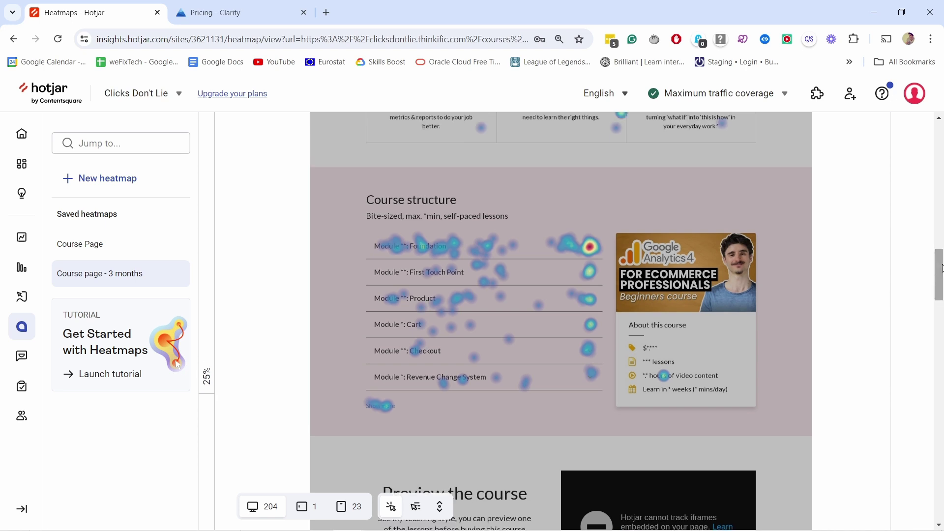
scroll(715, 265, "up", 1)
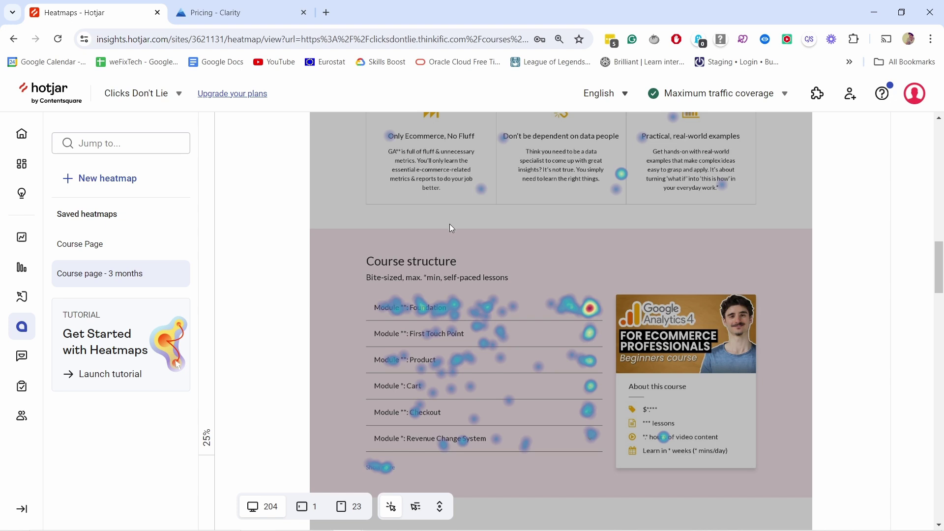
mouse_move(518, 316)
mouse_move(507, 314)
left_click_drag(940, 267, 941, 269)
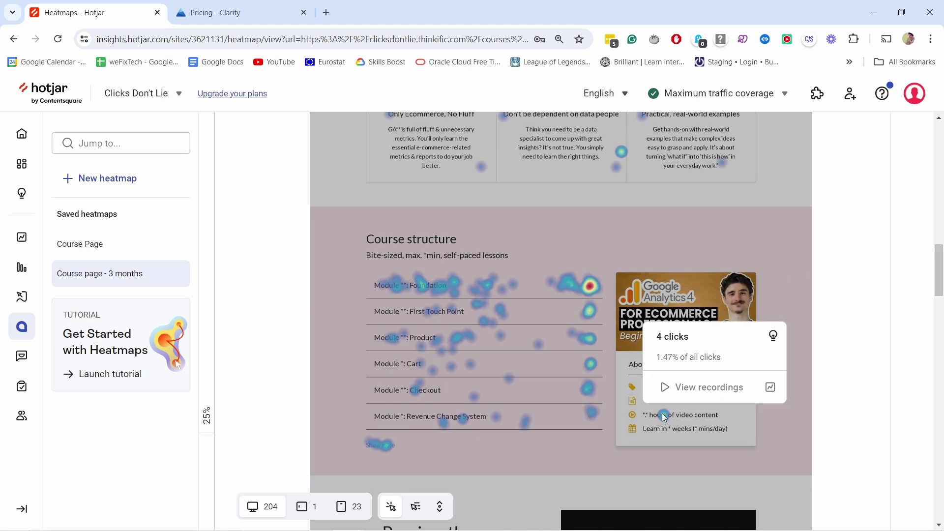
Read the click-count cards on the hero headline and intro paragraph.
mouse_move(650, 417)
scroll(942, 278, "down", 5)
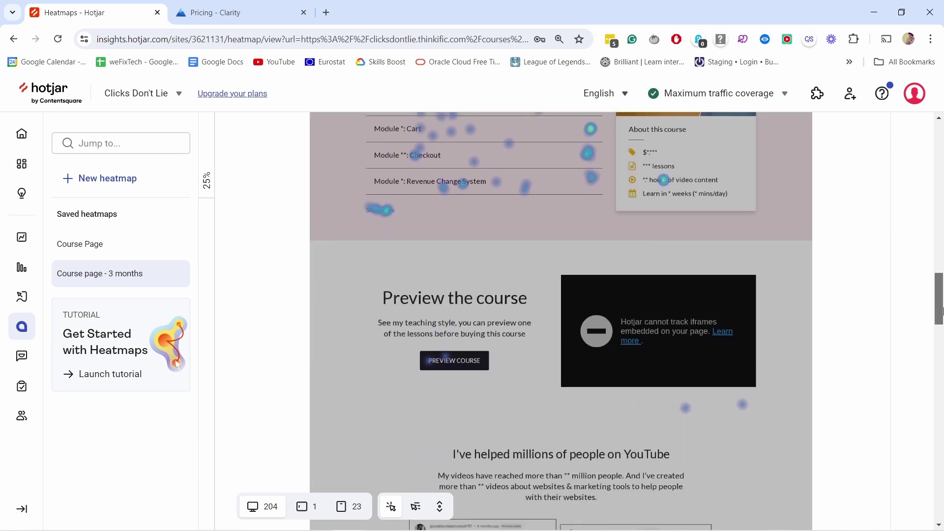
scroll(659, 192, "up", 2)
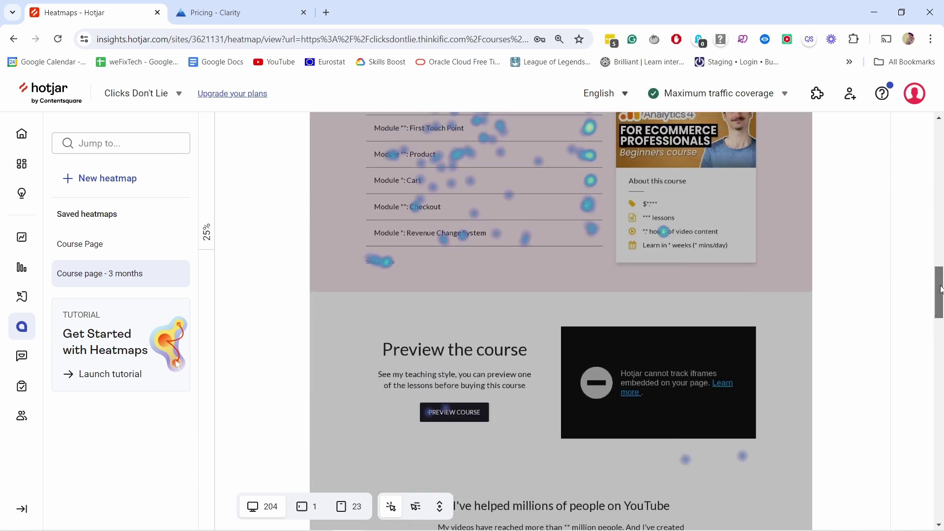
mouse_move(680, 456)
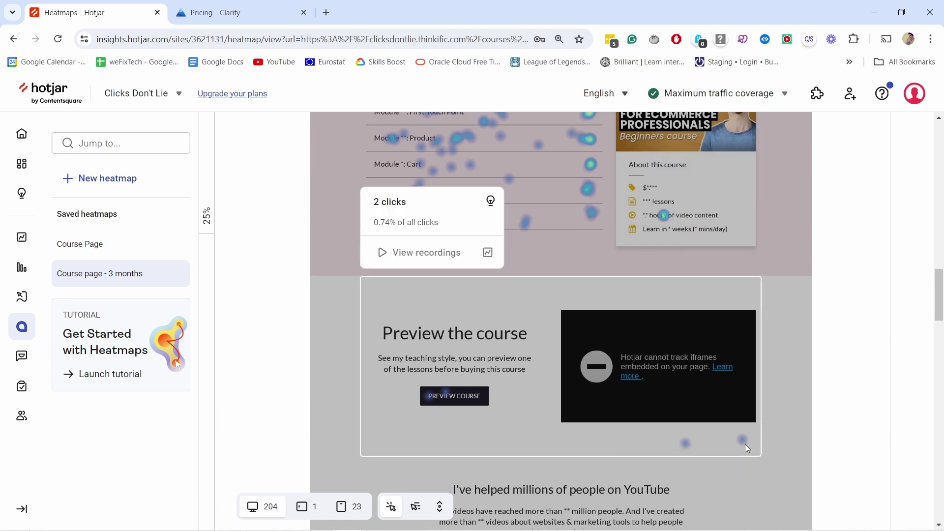
mouse_move(518, 185)
mouse_move(433, 249)
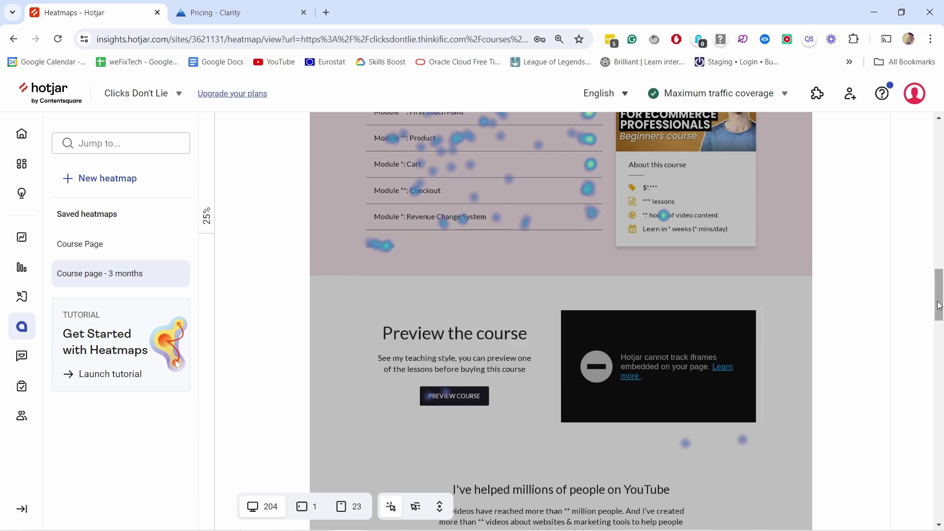
scroll(940, 304, "down", 8)
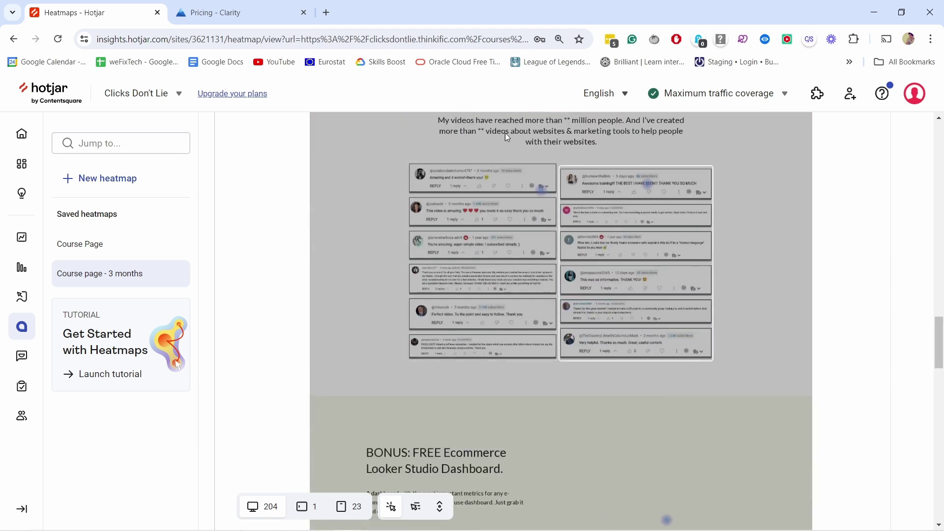
mouse_move(514, 264)
mouse_move(646, 208)
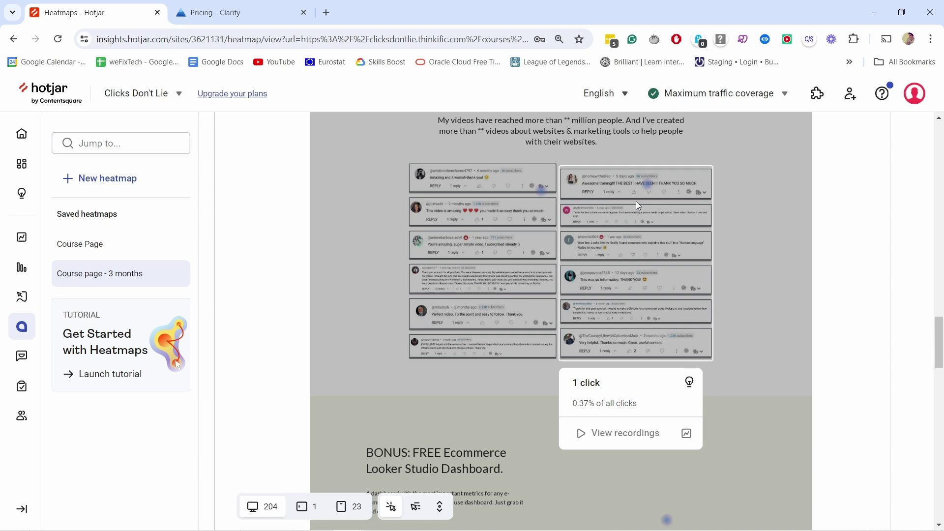
mouse_move(513, 210)
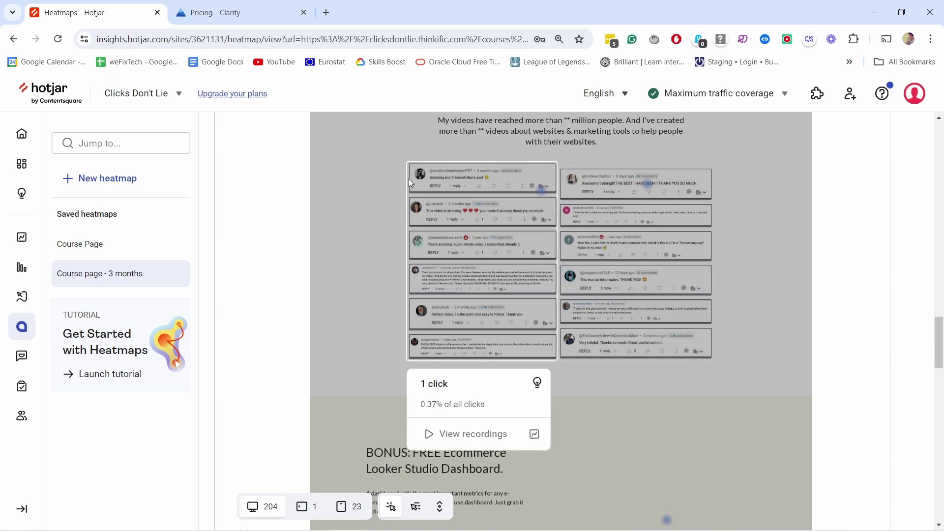
Return to the page top and check clicks on the subtitle and course call-to-action.
left_click_drag(940, 331, 940, 327)
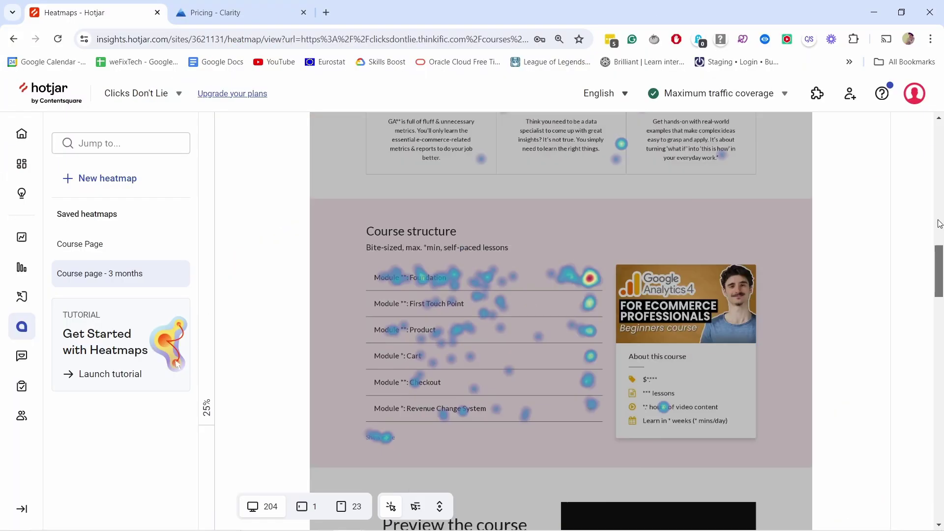
left_click_drag(940, 255, 940, 170)
scroll(601, 173, "down", 1)
mouse_move(450, 278)
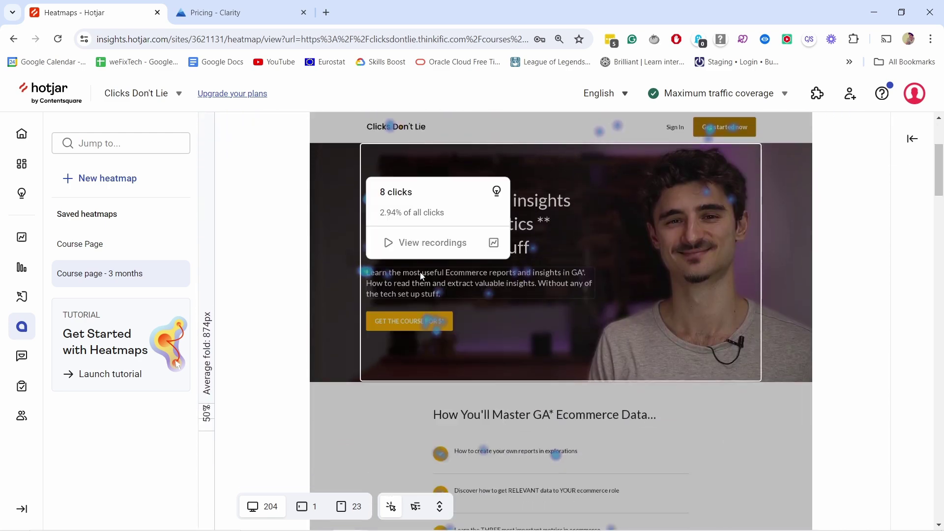
mouse_move(466, 208)
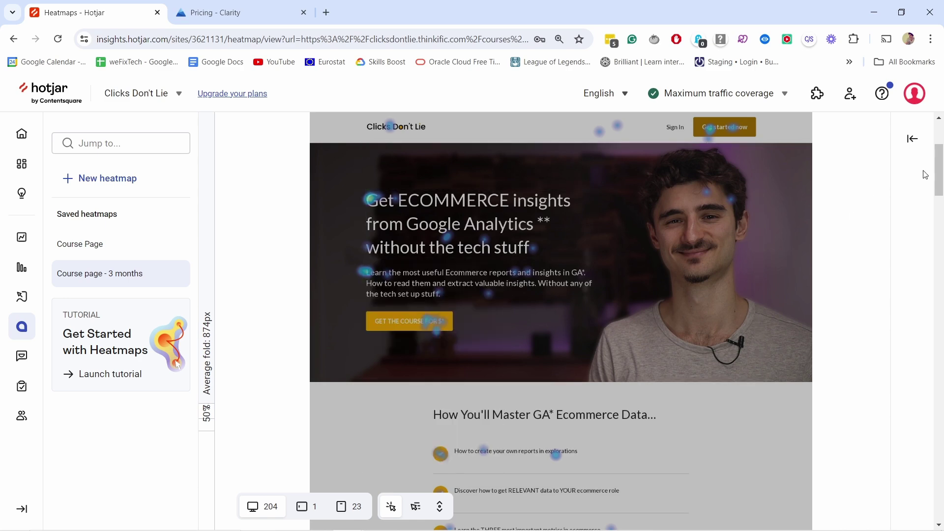
Move down to the FAQ and read the click counts beside each question.
left_click_drag(938, 170, 942, 480)
mouse_move(527, 203)
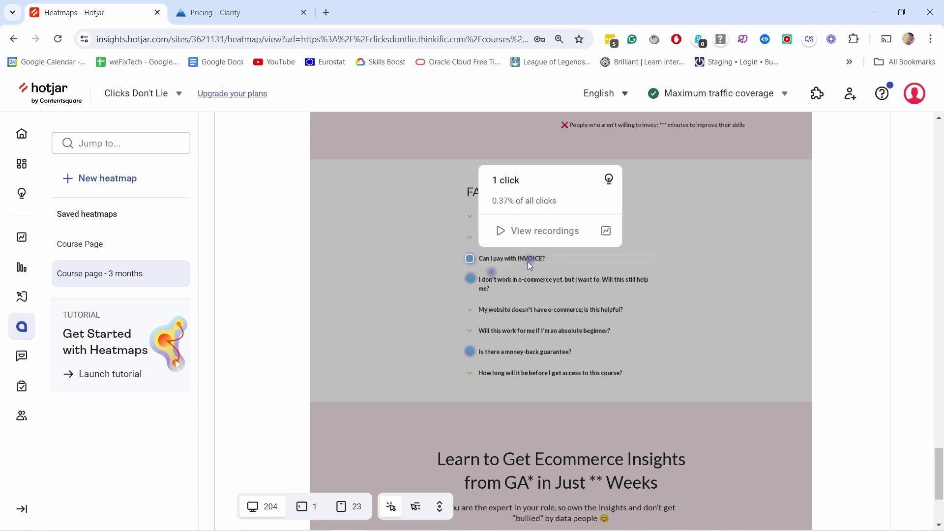
mouse_move(471, 259)
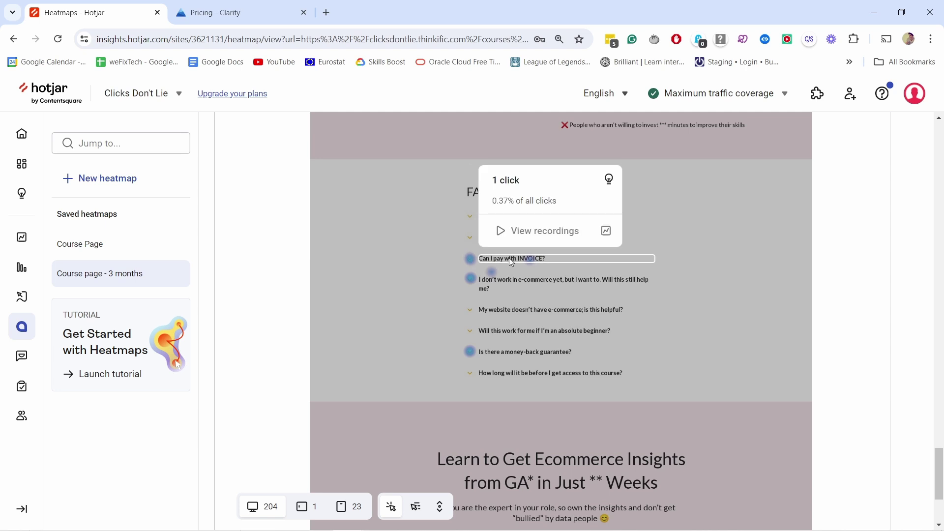
mouse_move(486, 281)
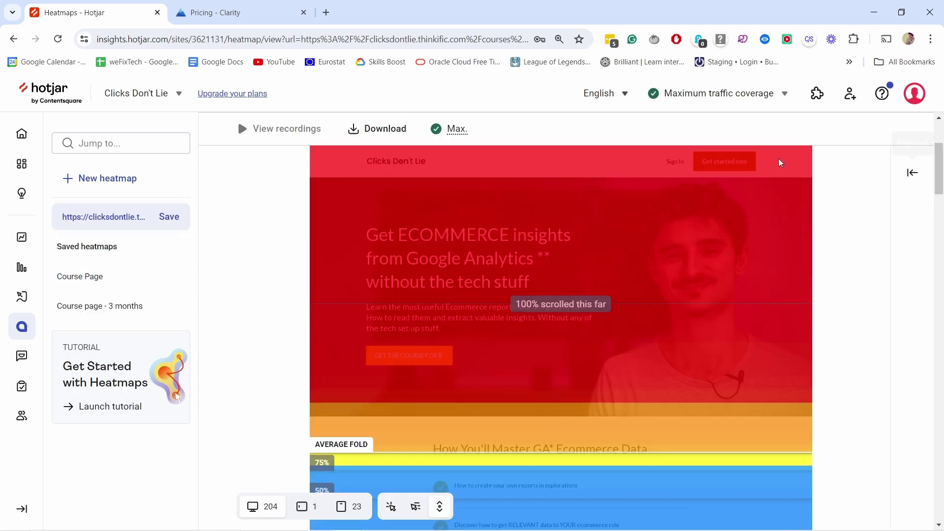
Check scroll reach around the average fold: about 90.8%, dropping to roughly 34% below it.
mouse_move(939, 185)
left_mouse_down()
mouse_move(941, 344)
mouse_move(938, 177)
left_mouse_up()
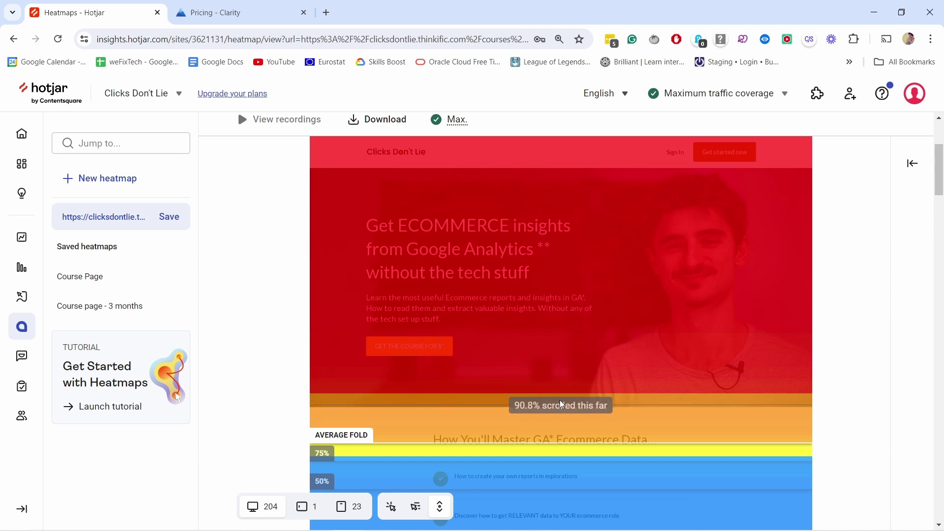
scroll(532, 332, "down", 1)
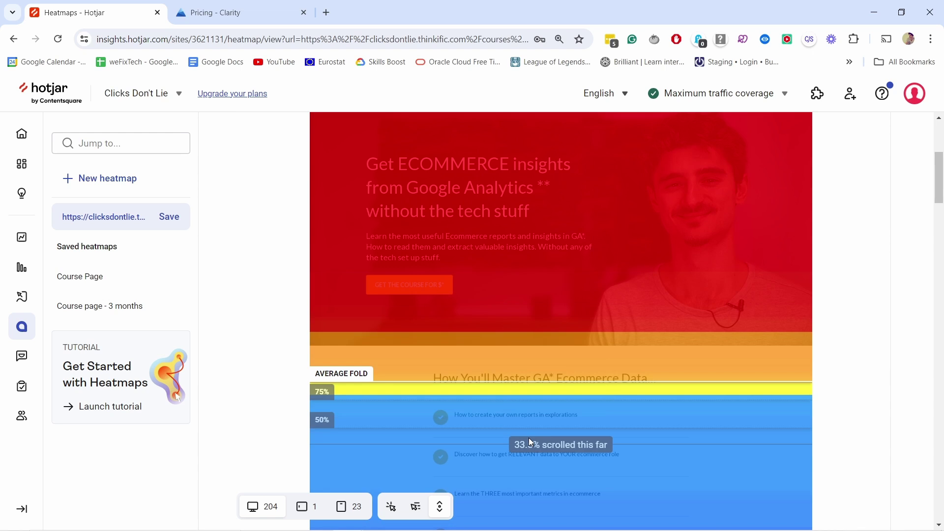
scroll(688, 227, "up", 1)
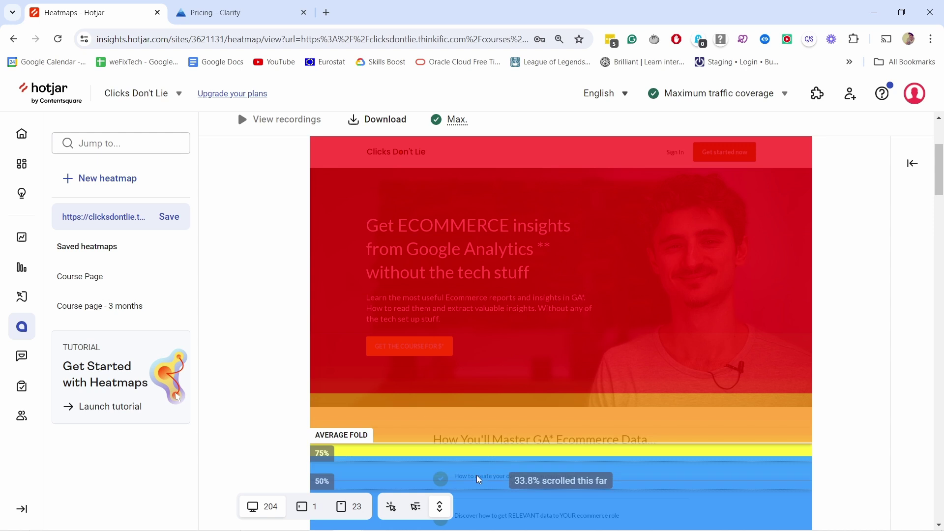
scroll(477, 475, "down", 1)
scroll(480, 392, "down", 1)
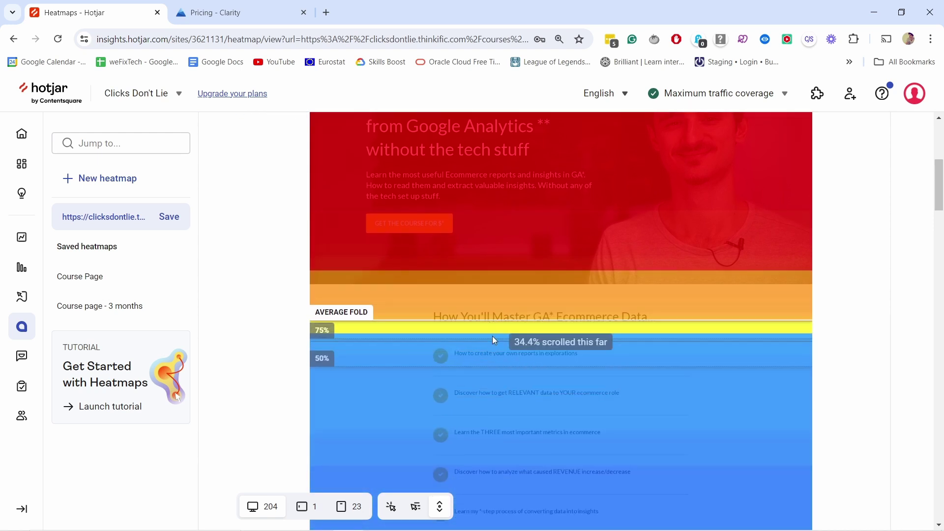
scroll(488, 373, "down", 3)
scroll(491, 249, "down", 2)
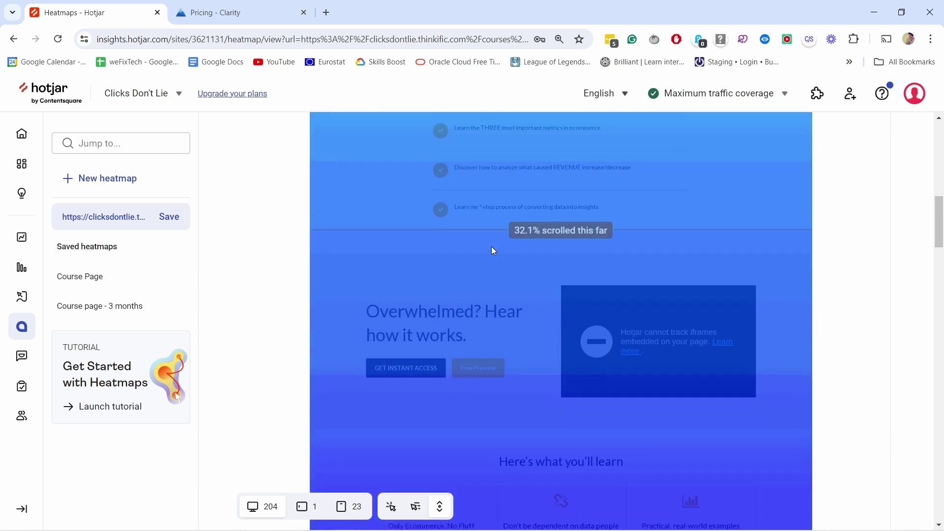
scroll(493, 251, "down", 2)
scroll(497, 305, "down", 1)
scroll(496, 310, "down", 1)
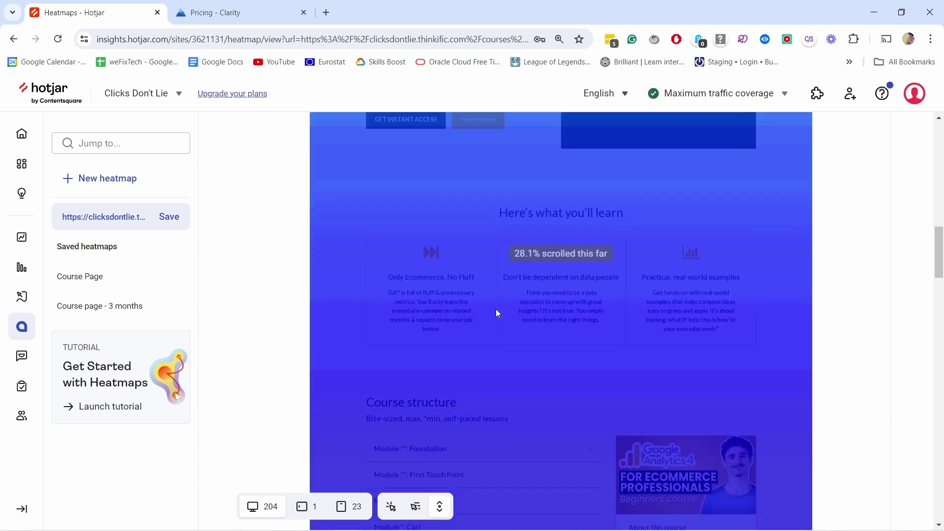
scroll(495, 307, "down", 5)
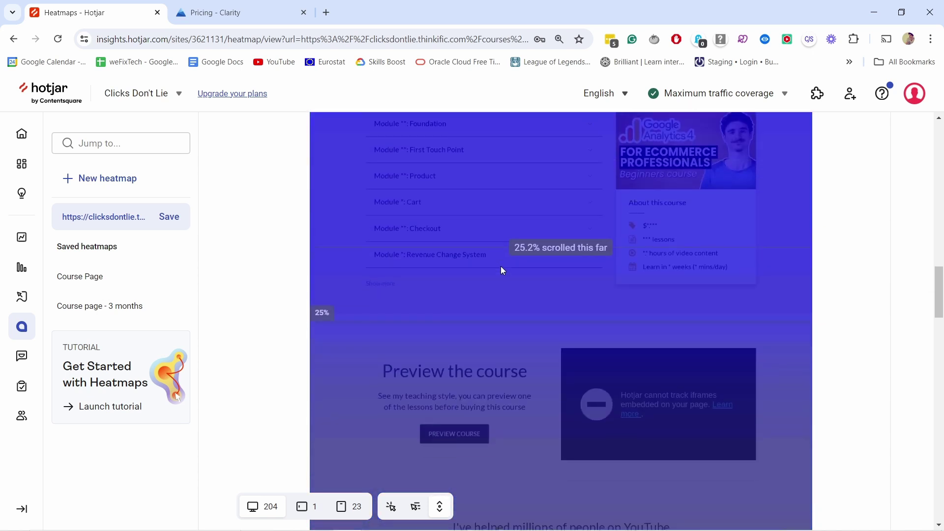
scroll(503, 268, "down", 8)
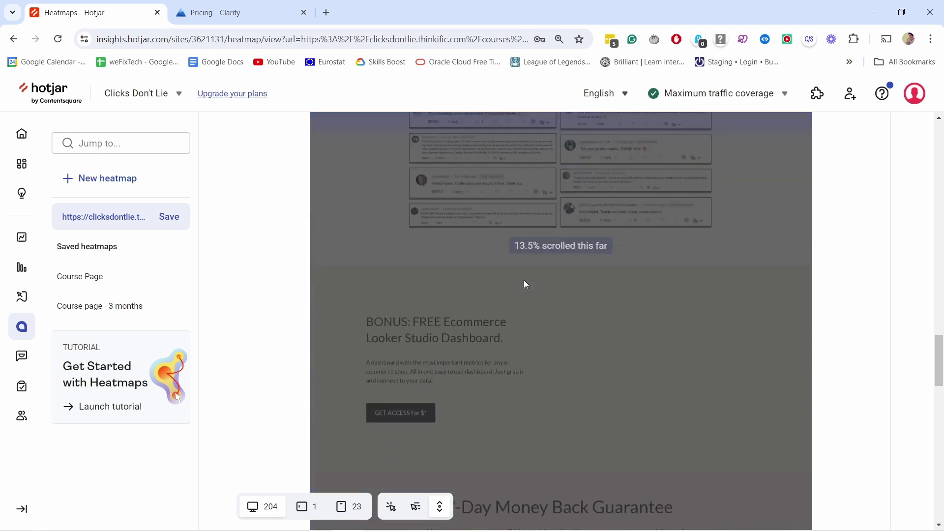
scroll(939, 366, "up", 2)
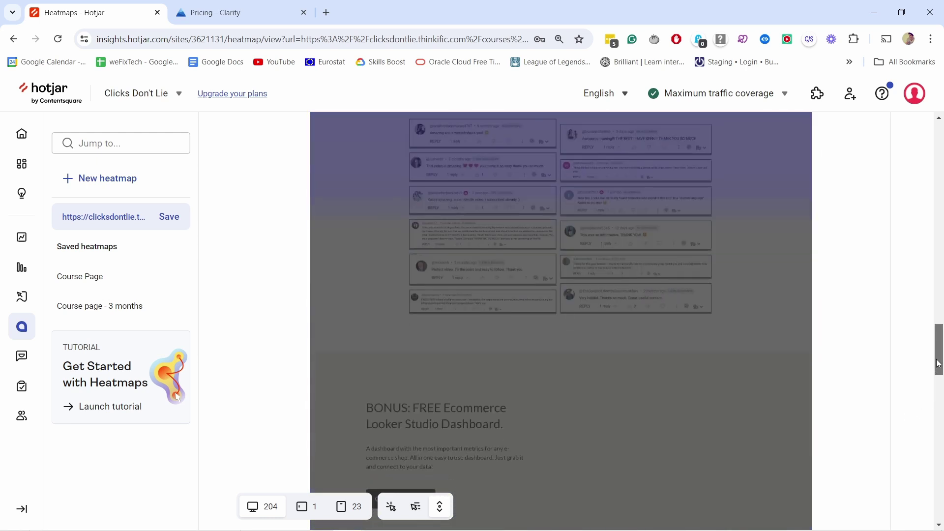
scroll(497, 255, "down", 2)
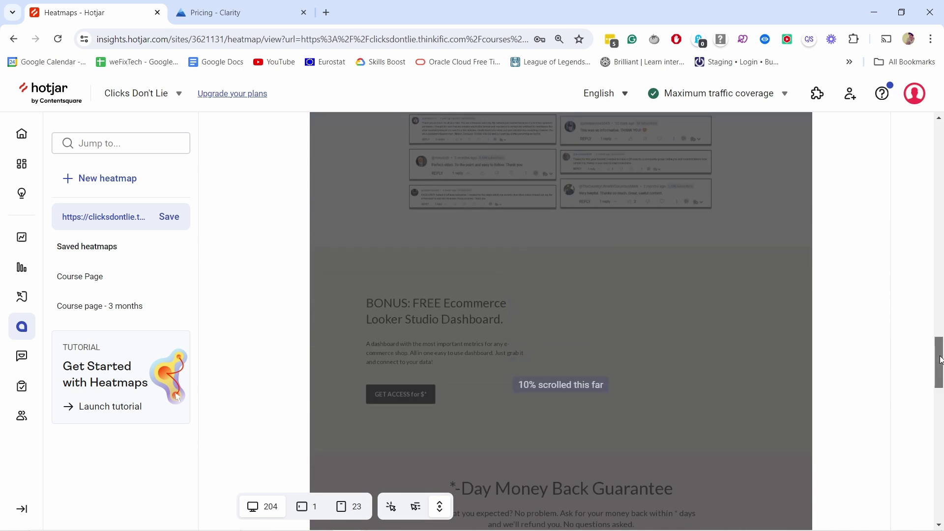
left_click_drag(941, 358, 941, 272)
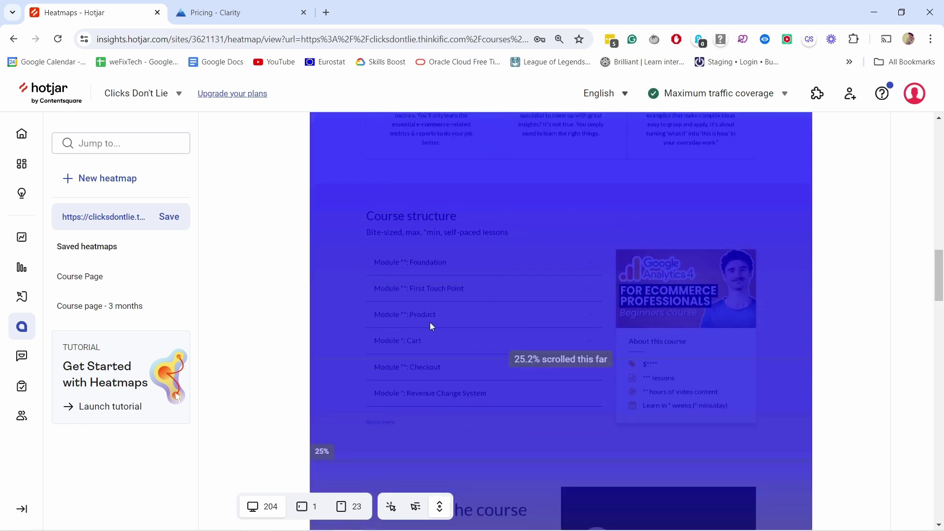
scroll(463, 329, "up", 10)
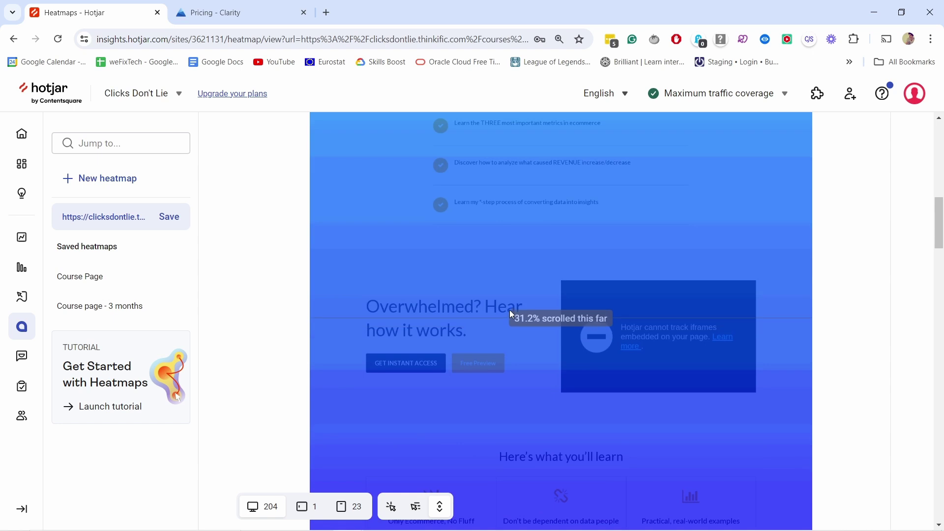
scroll(511, 314, "up", 3)
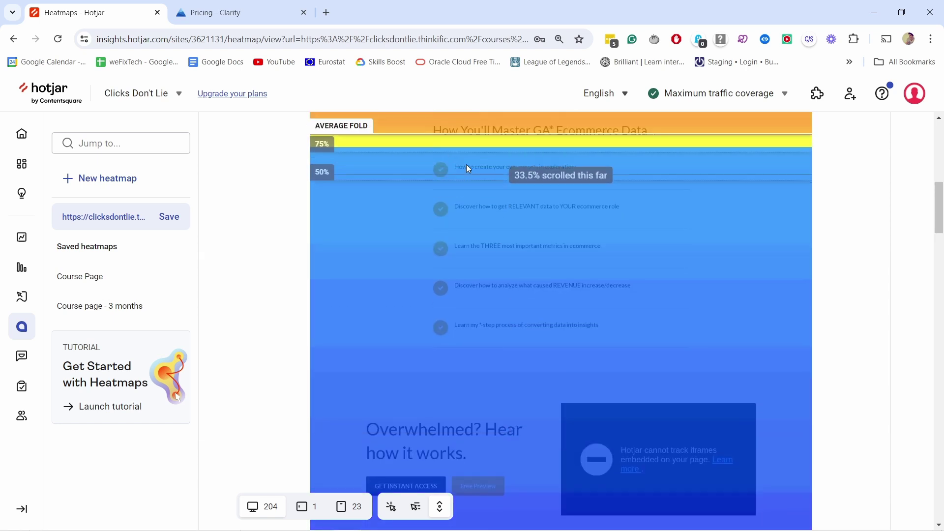
scroll(477, 217, "up", 1)
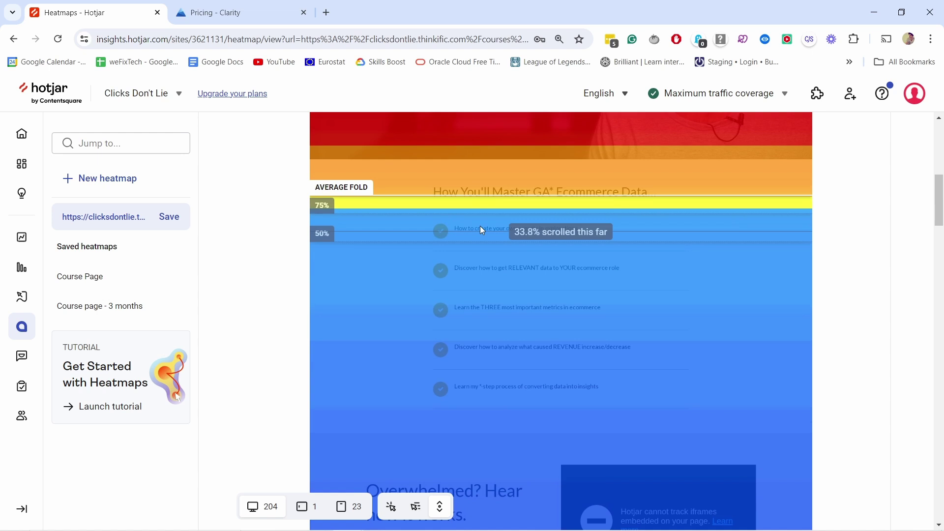
Scroll to Course structure and Preview the course, where reach falls past 25% to 20.3%.
scroll(482, 230, "up", 3)
left_click_drag(938, 194, 938, 278)
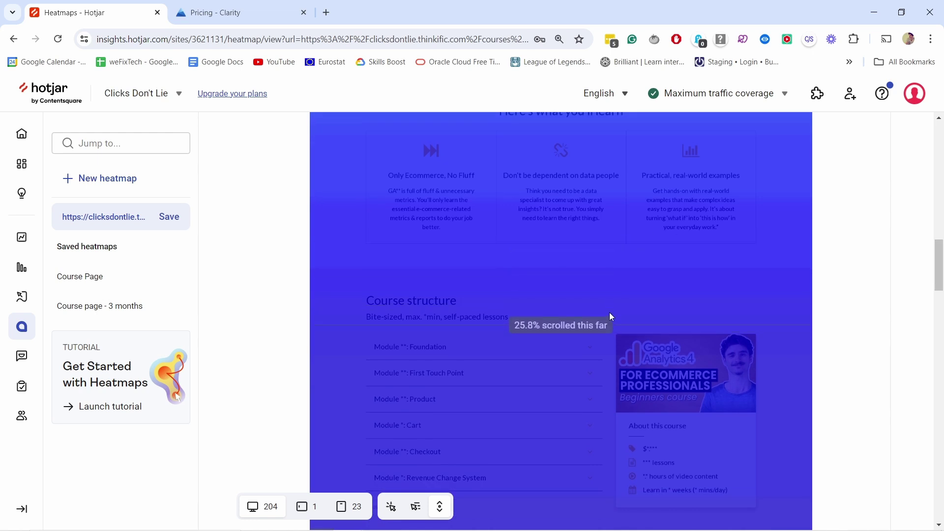
scroll(601, 288, "down", 5)
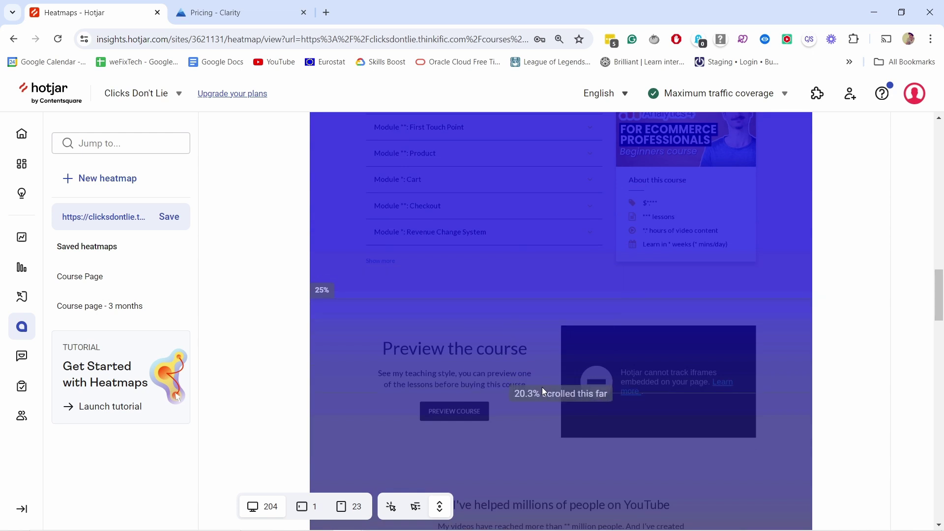
scroll(516, 287, "up", 2)
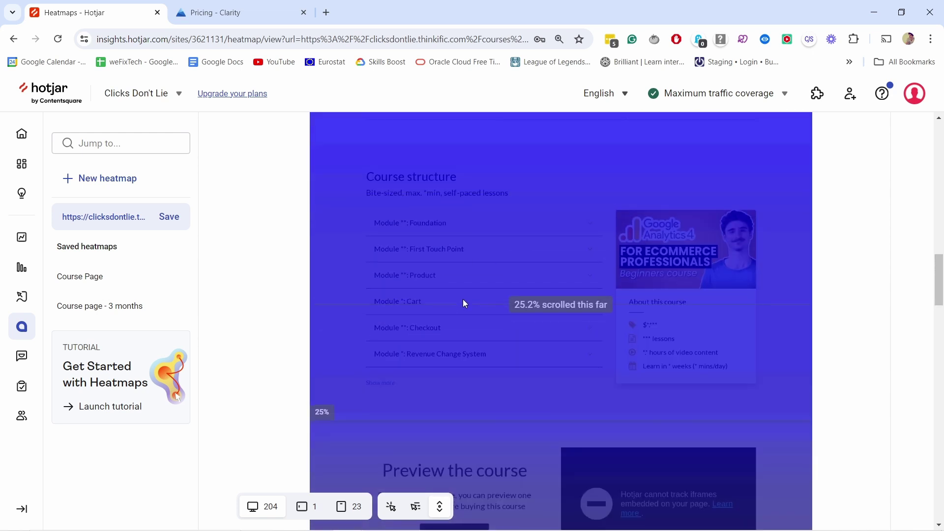
scroll(467, 276, "down", 1)
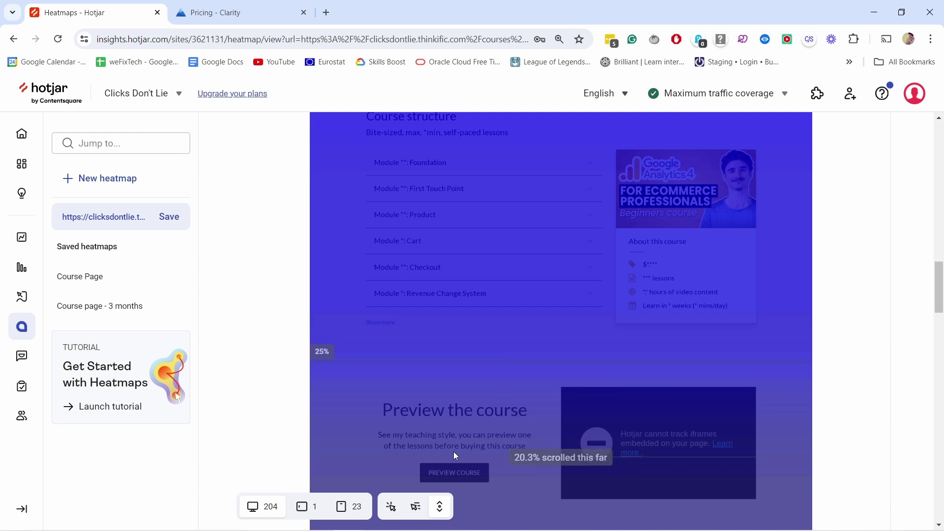
Switch the course page to the Move heatmap.
left_click(415, 506)
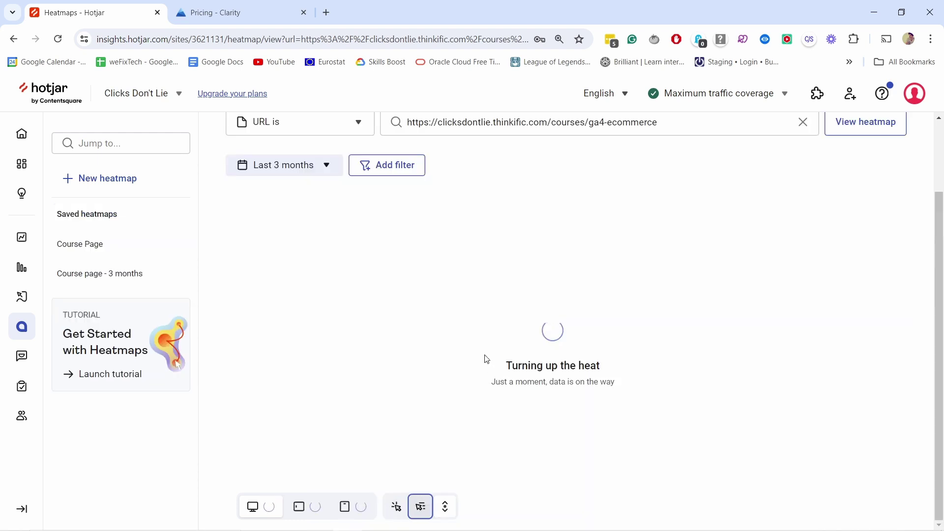